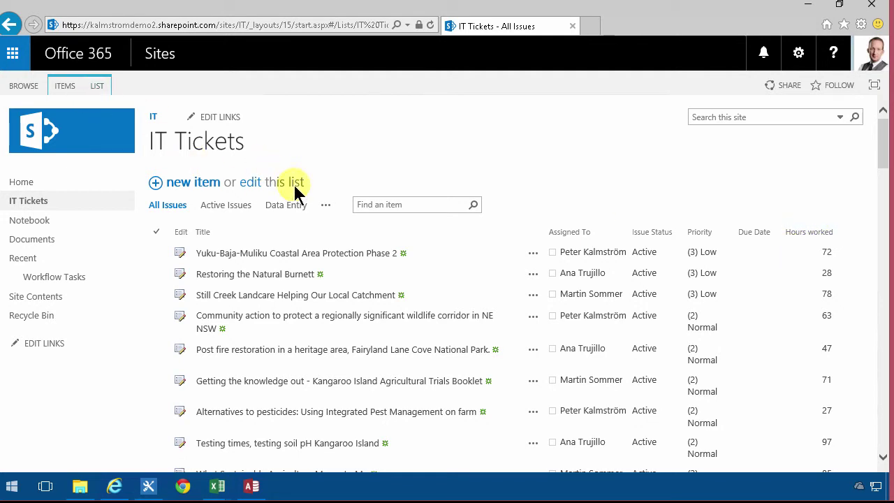
# - Modify the All Issues view of the IT Tickets list to total the Hours worked column as a Sum, and save the view
pyautogui.click(325, 205)
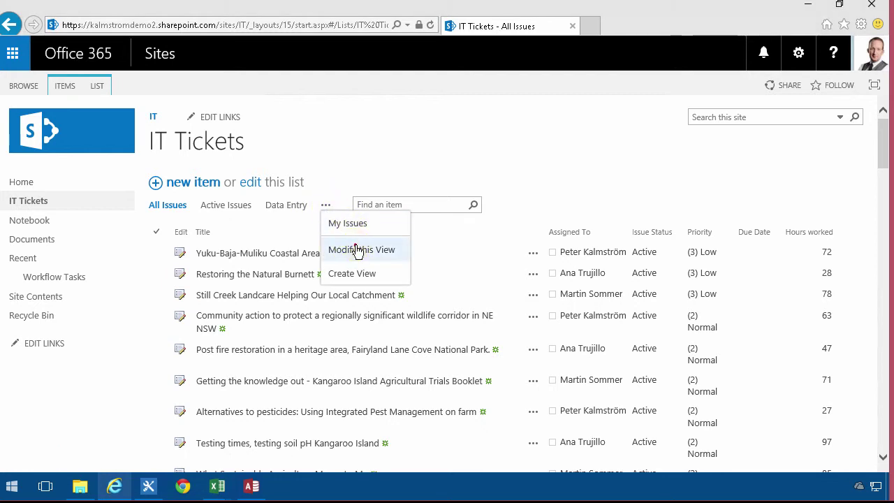
pyautogui.click(357, 248)
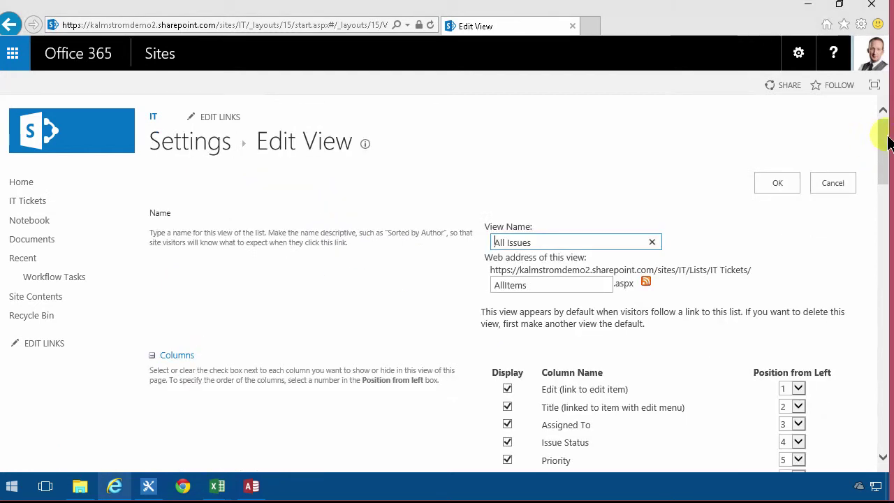
pyautogui.moveTo(885, 139); pyautogui.dragTo(849, 370)
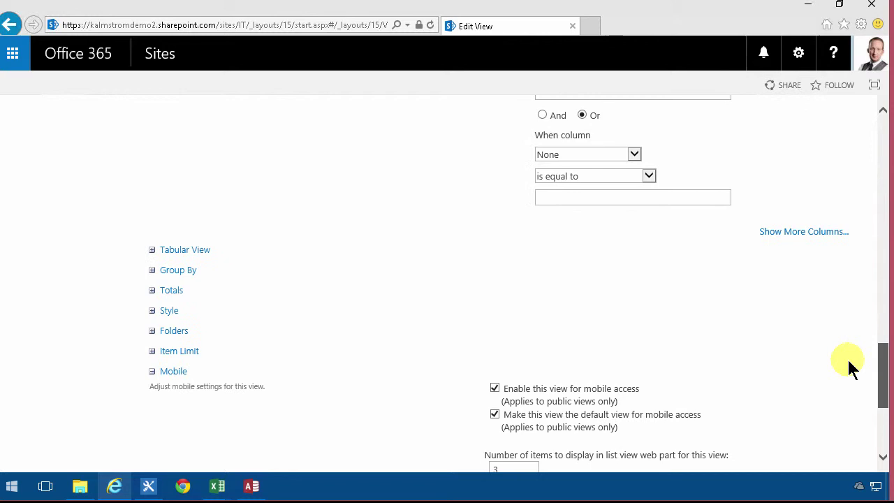
pyautogui.click(153, 291)
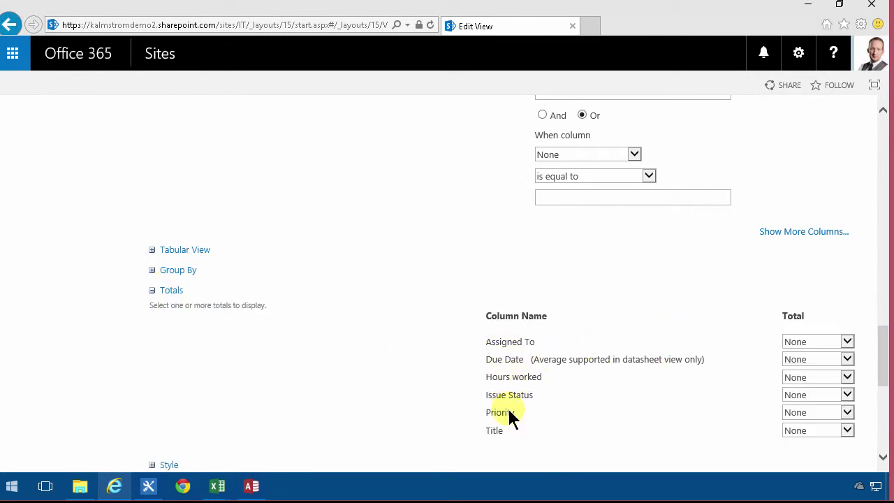
pyautogui.click(816, 336)
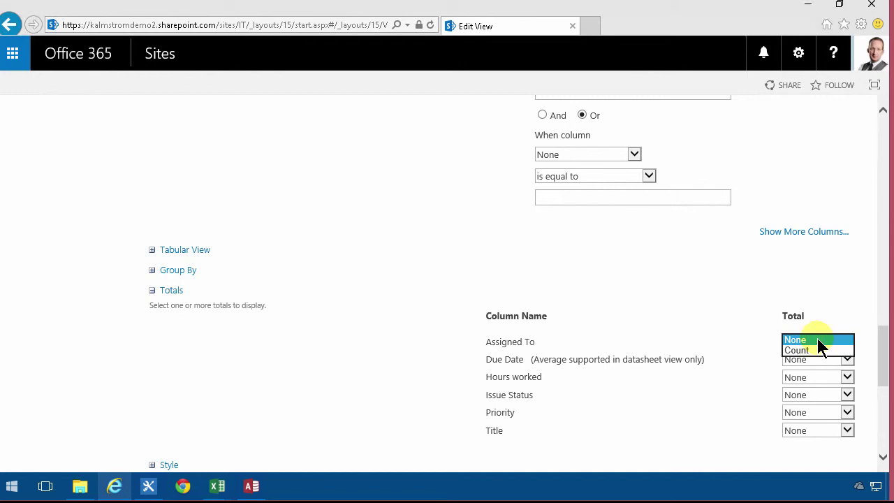
pyautogui.click(817, 340)
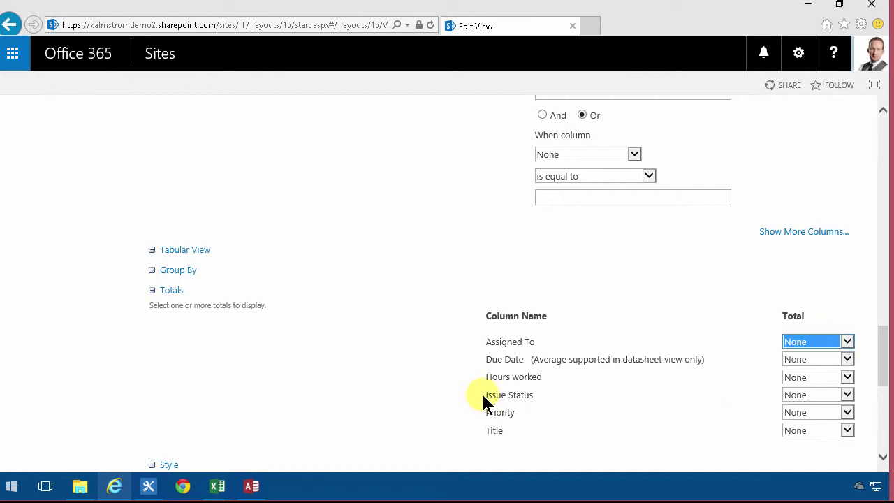
pyautogui.click(815, 377)
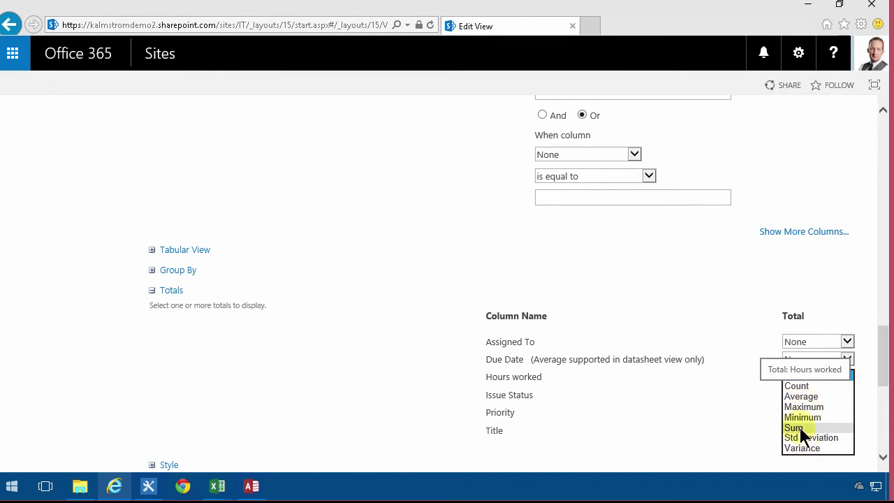
pyautogui.click(796, 428)
pyautogui.moveTo(887, 362); pyautogui.dragTo(883, 456)
pyautogui.click(783, 398)
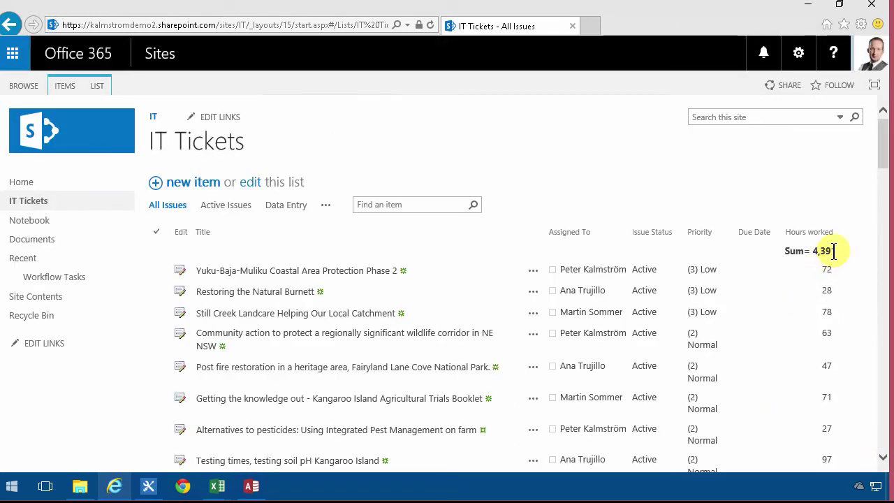
# - Filter the IT Tickets list by the second person listed for the Assigned To column
pyautogui.click(623, 234)
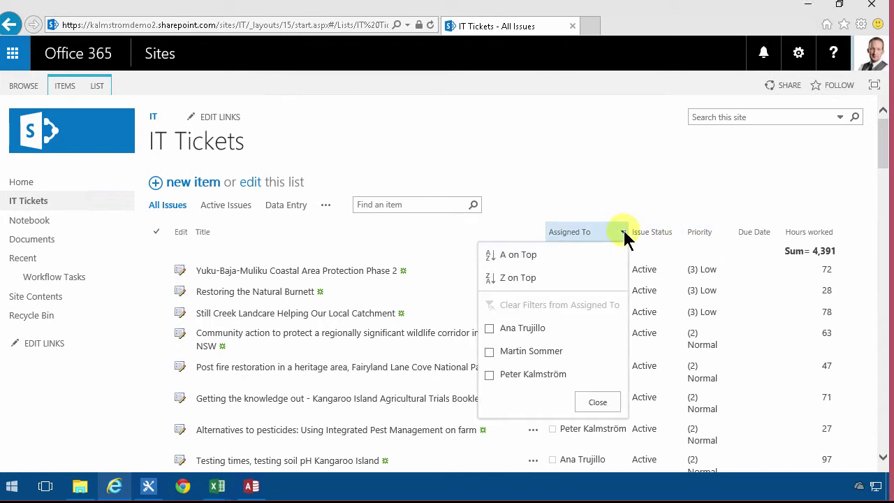
pyautogui.click(489, 351)
pyautogui.click(594, 402)
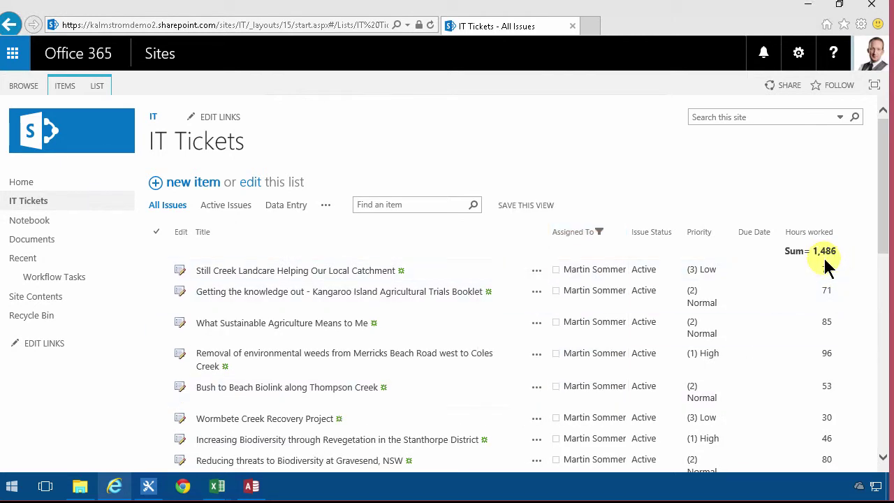
# - Clear the filter from the Assigned To column
pyautogui.click(621, 233)
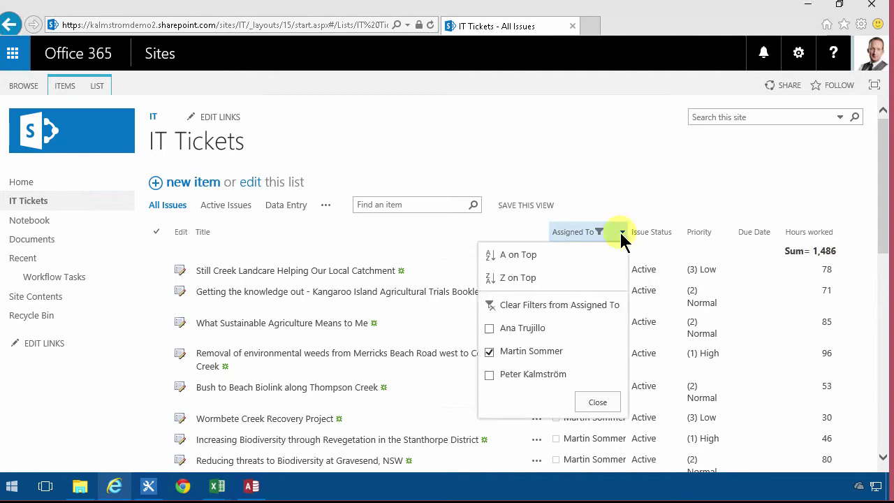
pyautogui.click(497, 305)
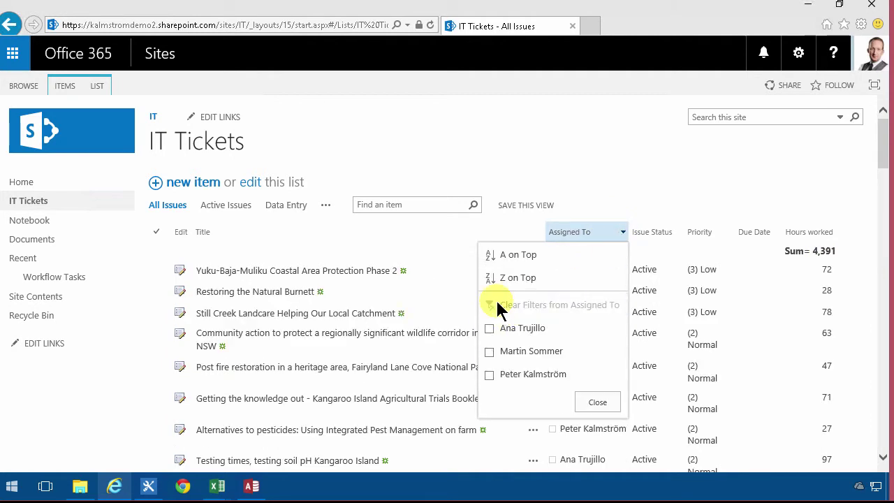
pyautogui.click(644, 204)
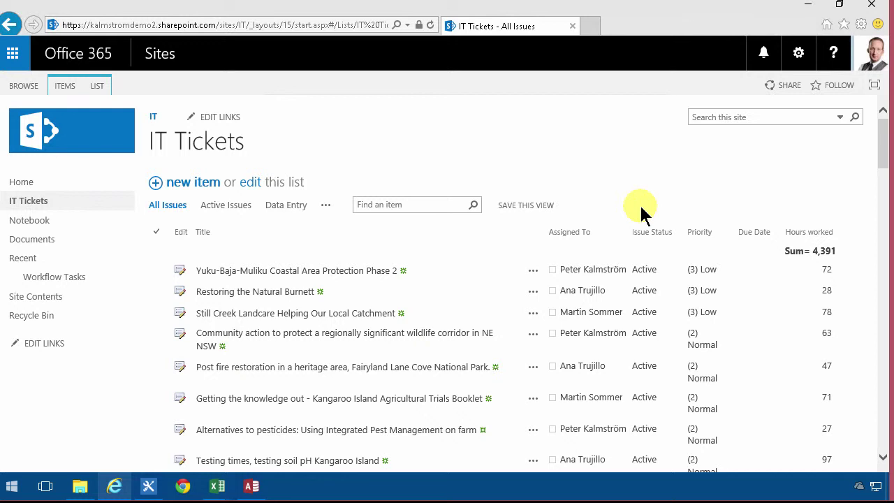
# - Export the IT Tickets list to Excel, opening owssvr.iqy and importing the data as a table in a new workbook
pyautogui.click(100, 84)
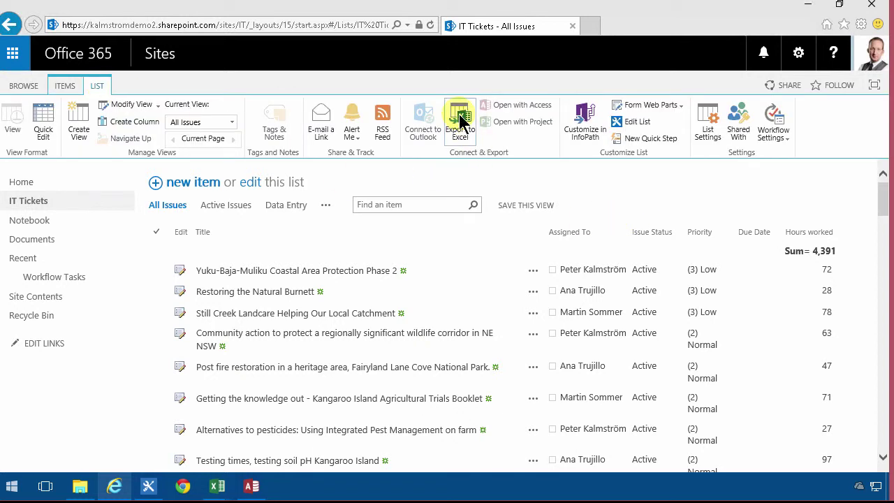
pyautogui.click(460, 120)
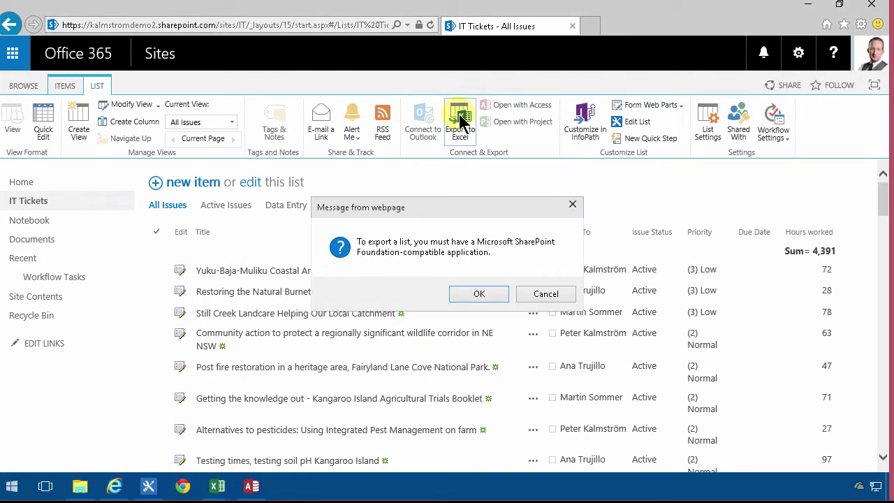
pyautogui.click(489, 294)
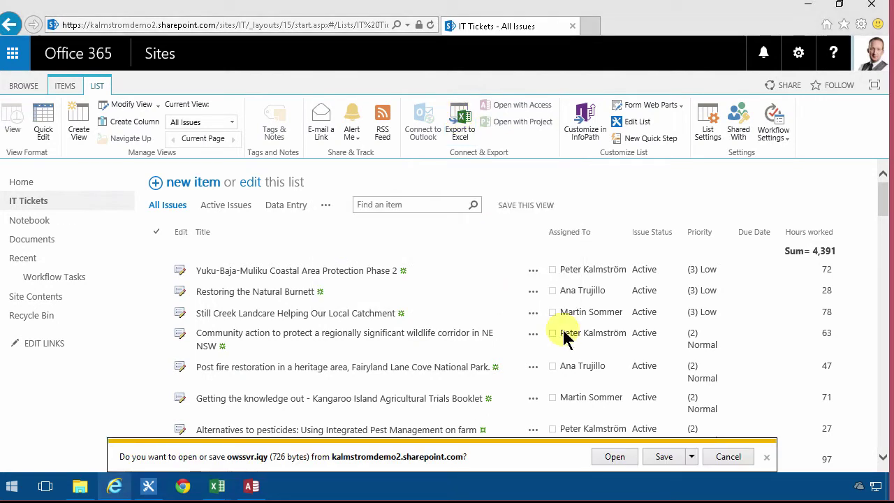
pyautogui.click(609, 458)
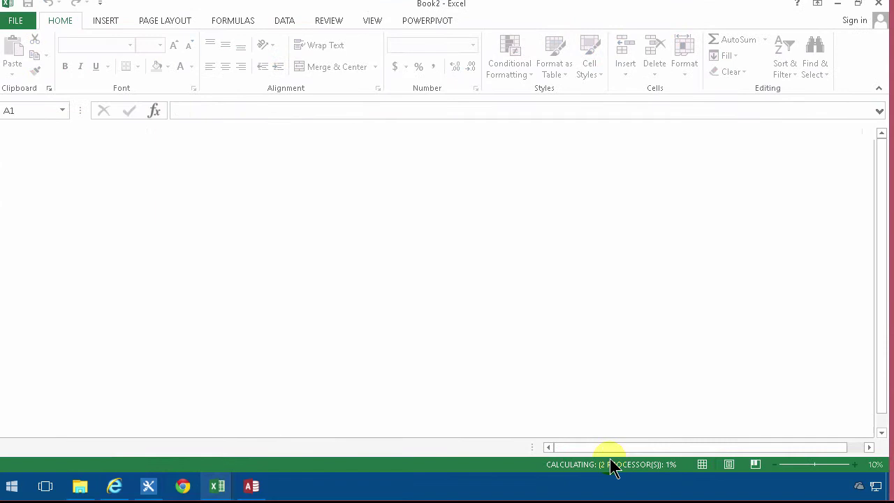
pyautogui.click(480, 292)
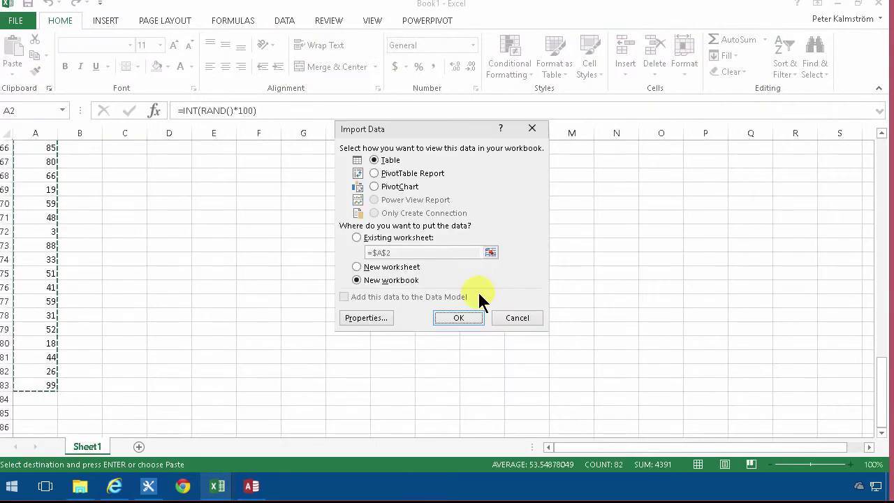
pyautogui.click(458, 317)
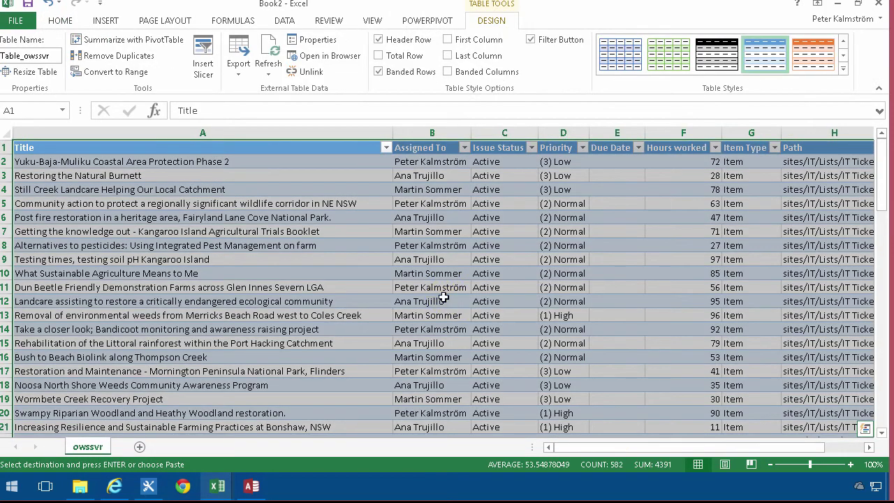
pyautogui.click(443, 299)
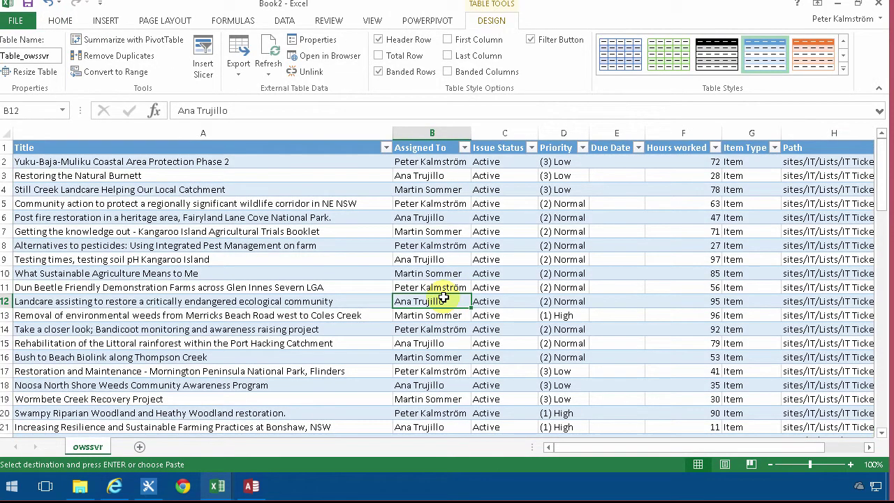
pyautogui.click(285, 219)
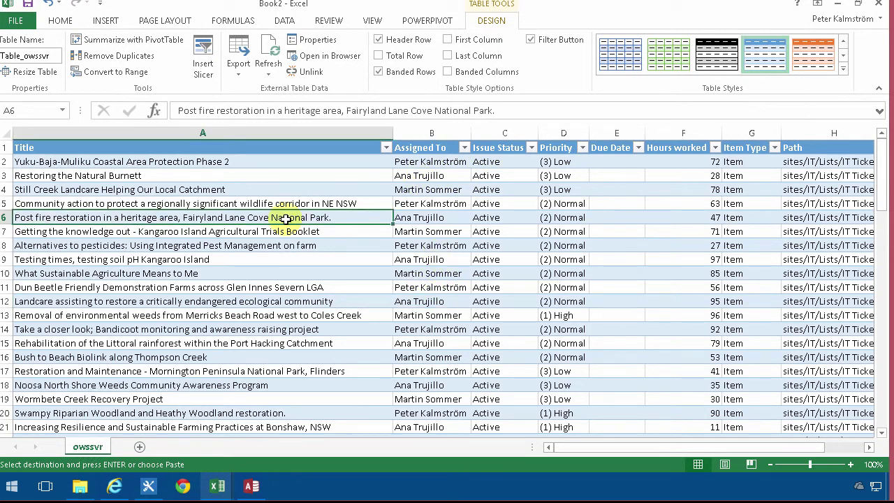
pyautogui.click(418, 236)
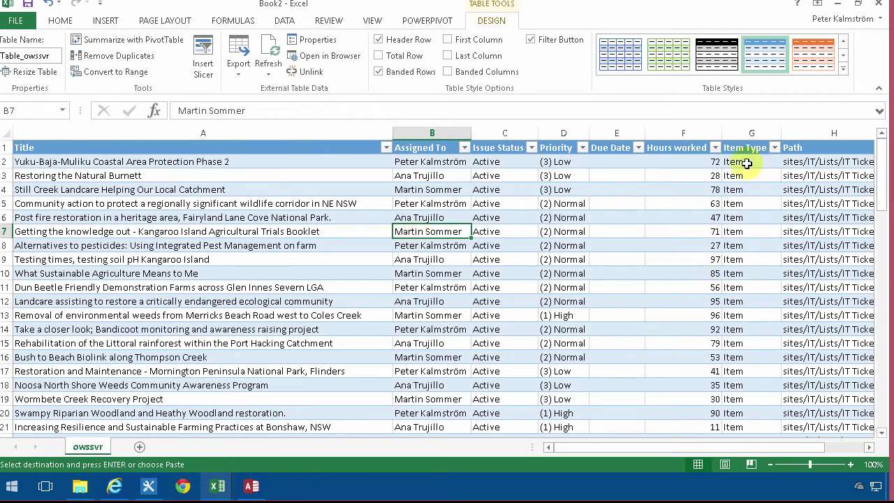
# - Hide the Item Type and Path columns (G and H) of the exported table
pyautogui.moveTo(742, 143); pyautogui.dragTo(811, 144)
pyautogui.moveTo(756, 129)
pyautogui.mouseDown()
pyautogui.moveTo(810, 129)
pyautogui.moveTo(803, 128)
pyautogui.mouseUp()
pyautogui.rightClick(803, 128)
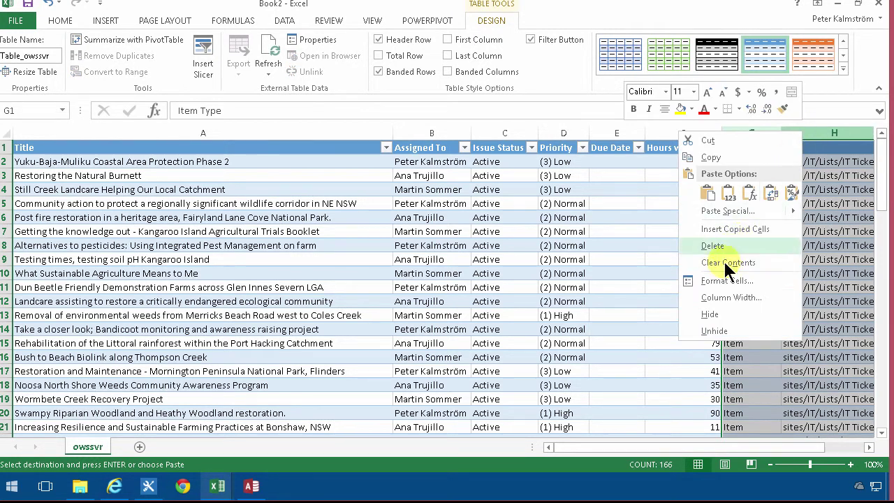
pyautogui.click(721, 318)
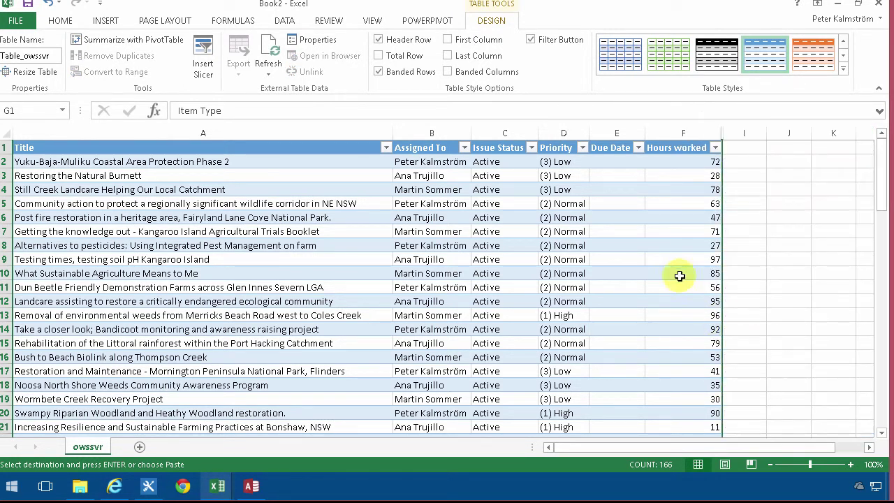
pyautogui.click(650, 246)
# - Refresh the exported table's data from the SharePoint list
pyautogui.click(155, 164)
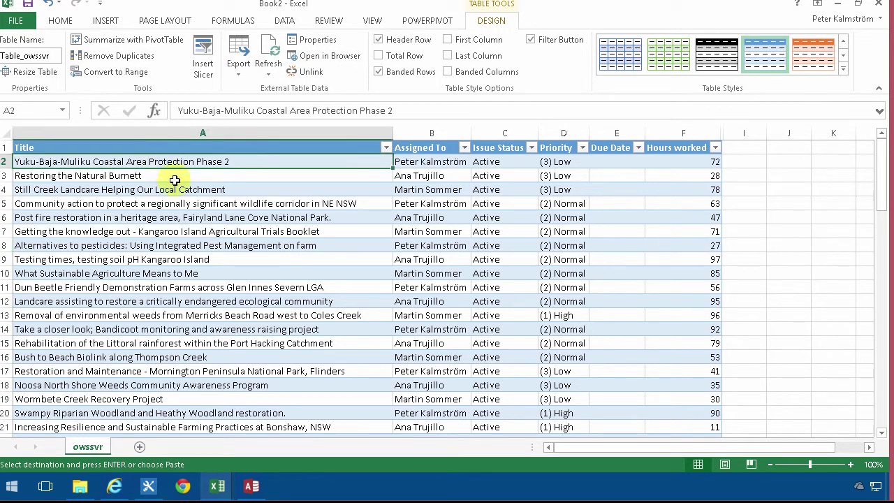
pyautogui.click(436, 177)
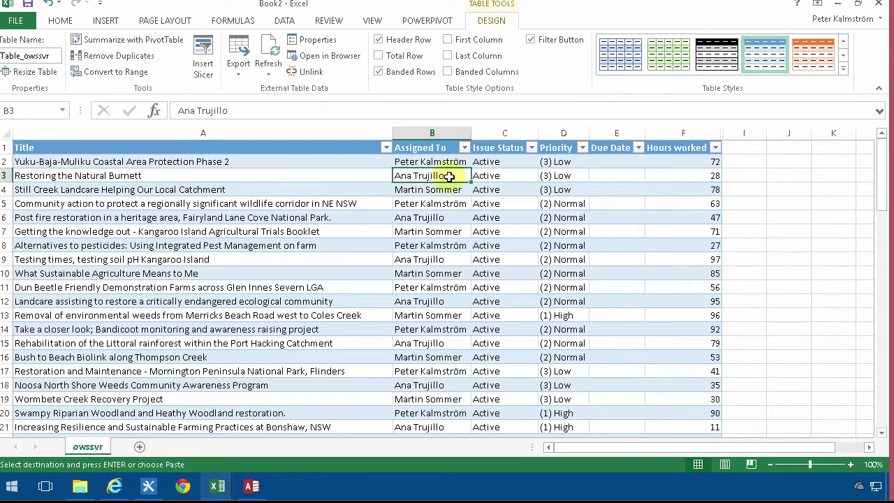
pyautogui.click(443, 162)
pyautogui.moveTo(473, 170); pyautogui.dragTo(459, 176)
pyautogui.click(270, 69)
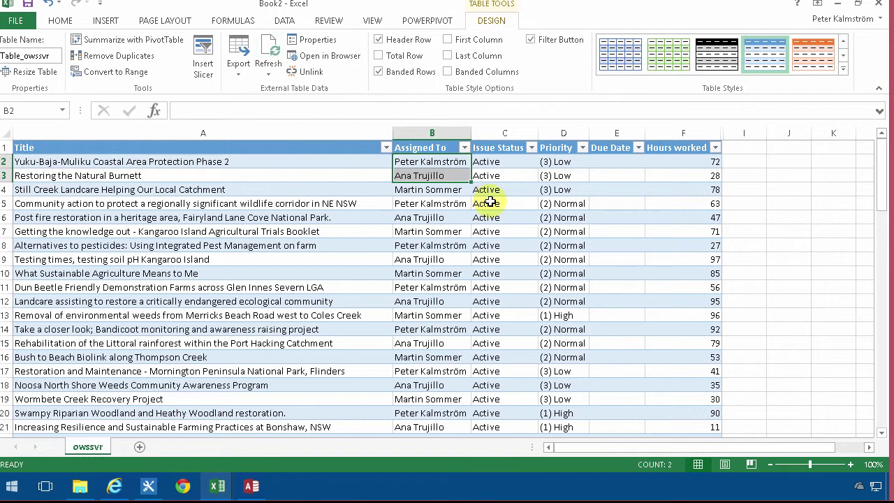
pyautogui.click(428, 188)
pyautogui.click(432, 172)
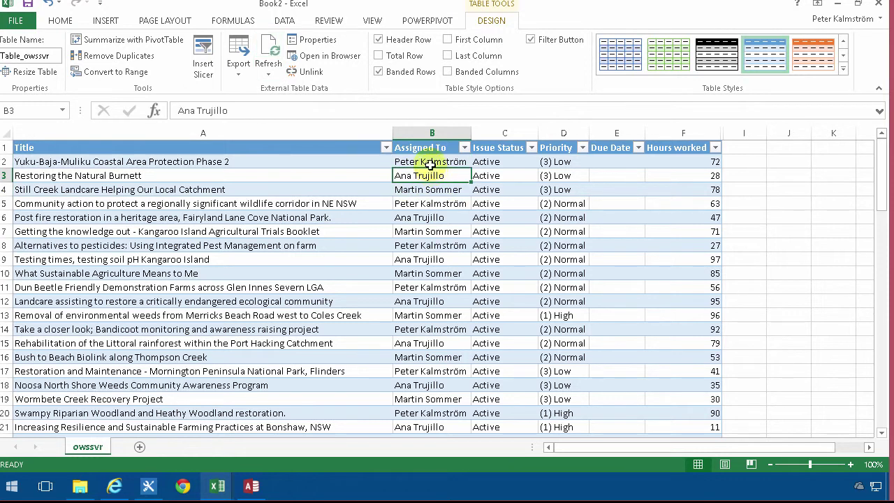
pyautogui.click(431, 163)
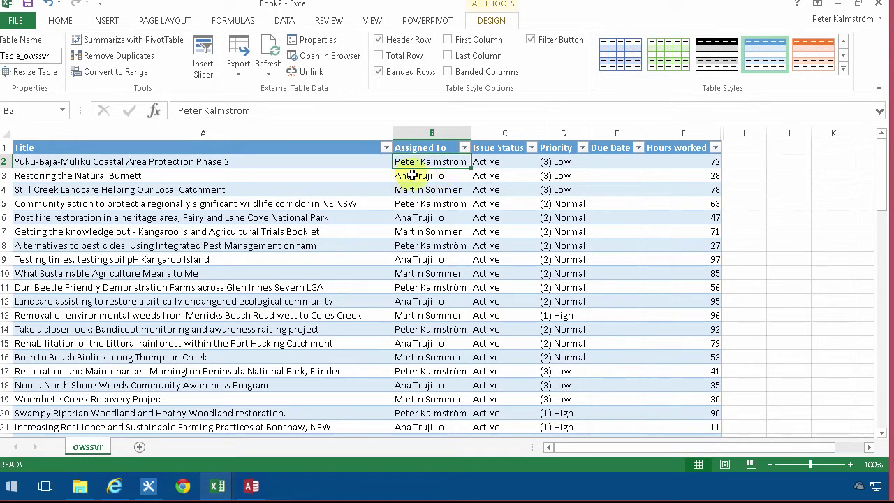
pyautogui.click(423, 175)
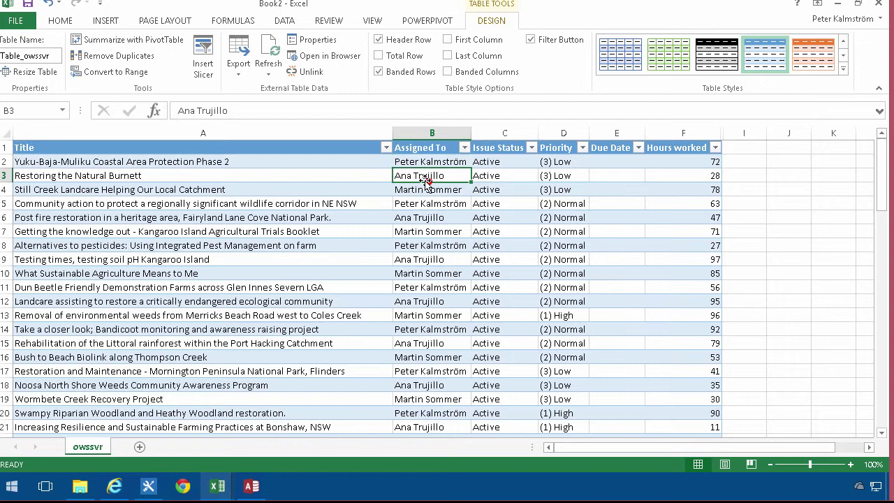
# - Apply data bar conditional formatting to all values in the Hours worked column, from F2 down to row 83
pyautogui.click(692, 160)
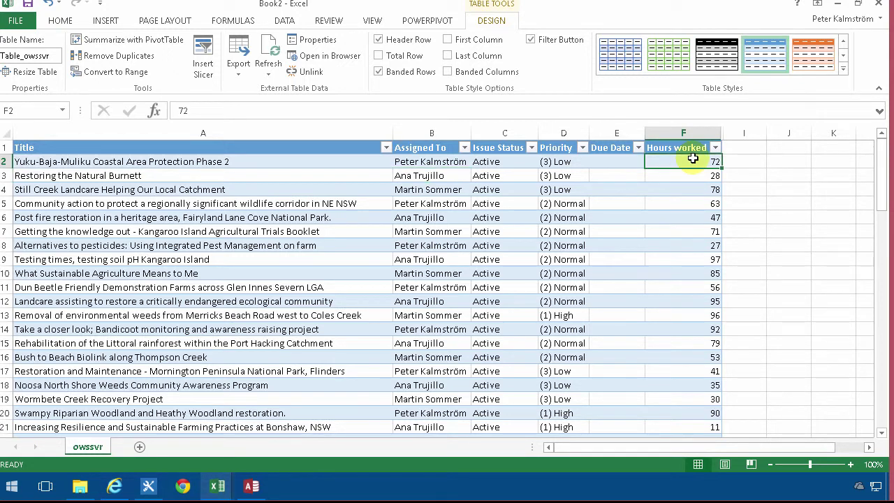
pyautogui.hotkey('ctrl', 'shift', 'Down')
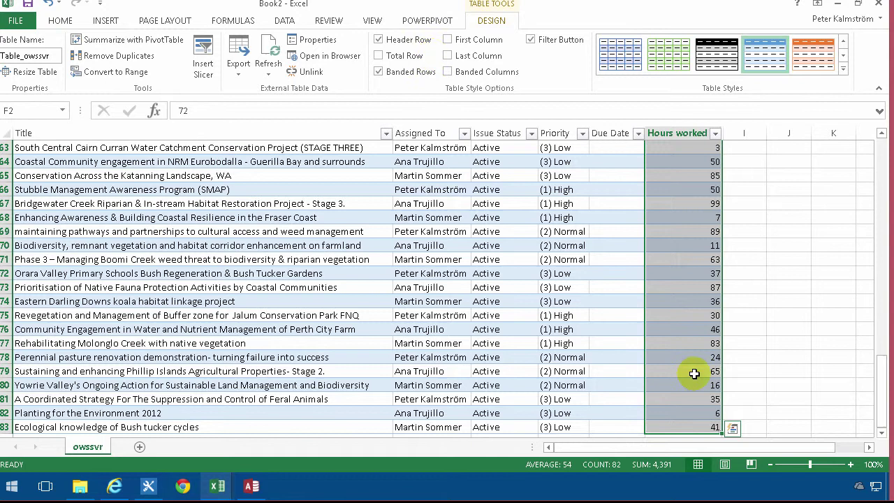
pyautogui.click(732, 433)
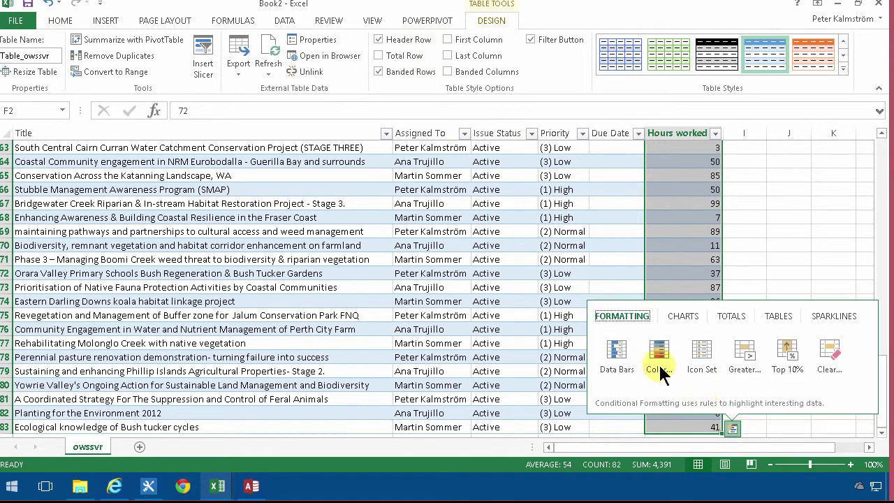
pyautogui.click(617, 355)
pyautogui.click(763, 338)
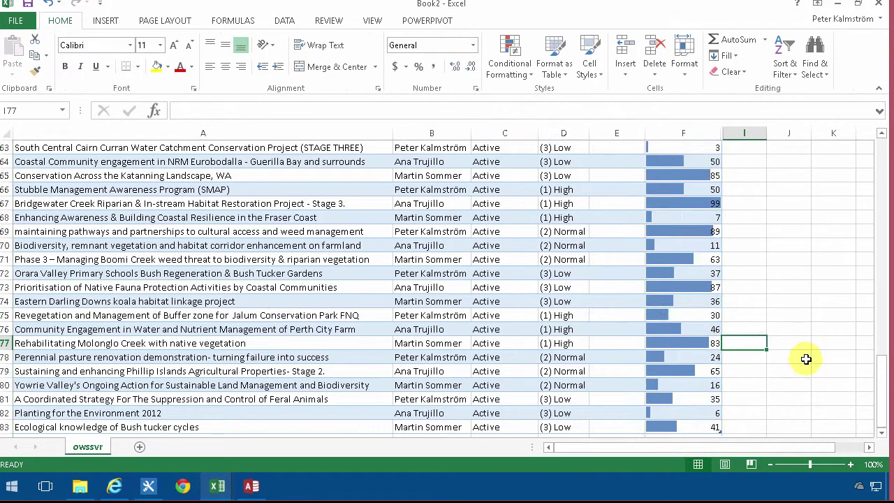
pyautogui.scroll(9, 802, 353)
pyautogui.scroll(12, 802, 350)
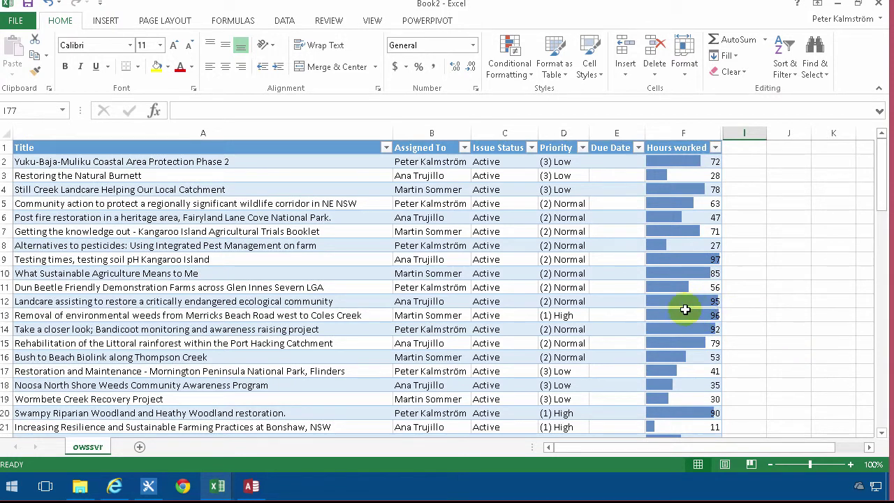
pyautogui.scroll(-14, 697, 346)
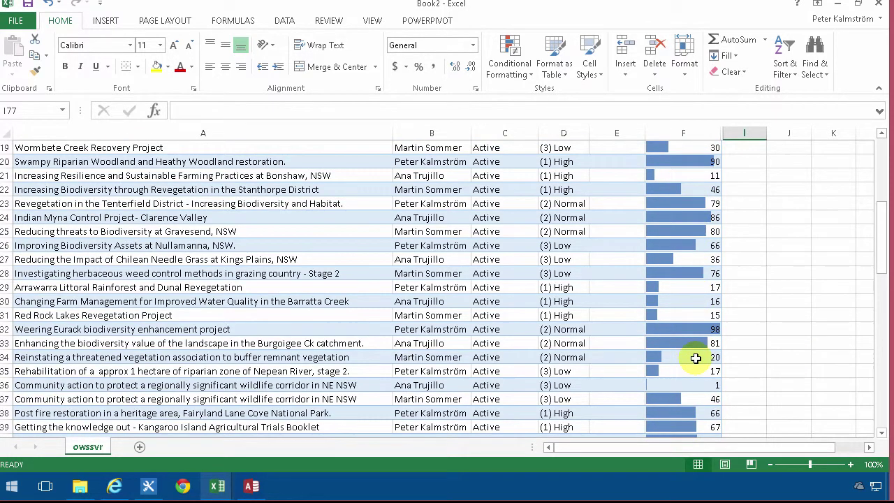
pyautogui.scroll(13, 696, 358)
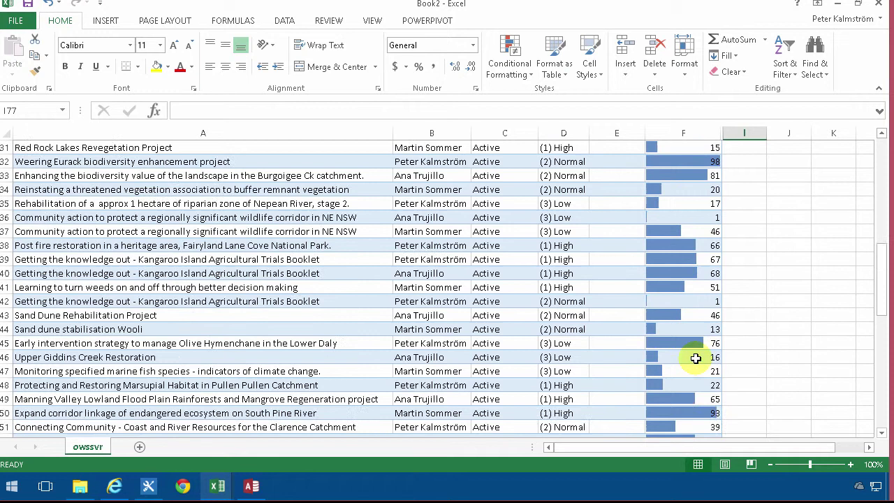
pyautogui.scroll(2, 696, 358)
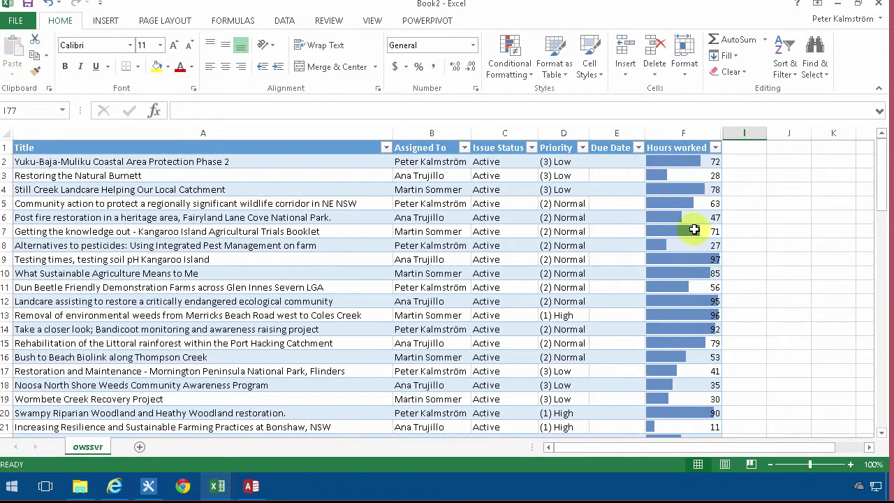
# - Switch to the SharePoint list in Internet Explorer and save the Yuku-Baja-Muliku Coastal Area Protection Phase 2 ticket with 1000 hours worked
pyautogui.click(114, 487)
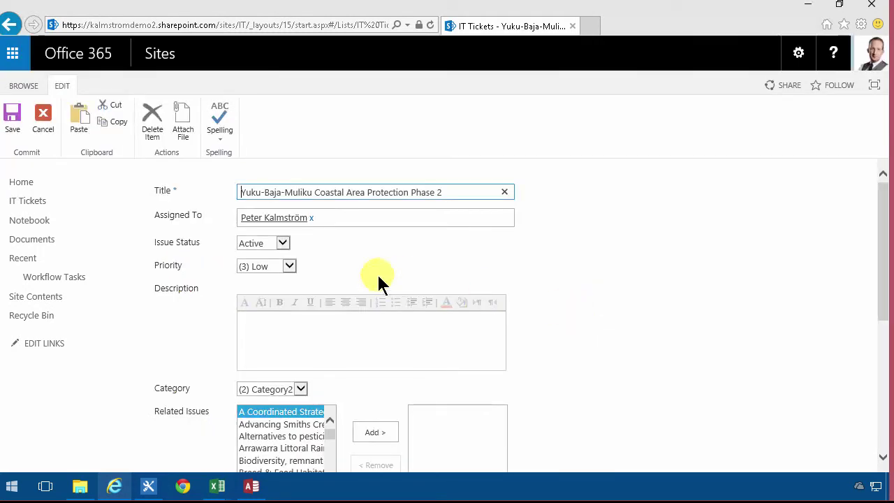
pyautogui.scroll(-5, 335, 364)
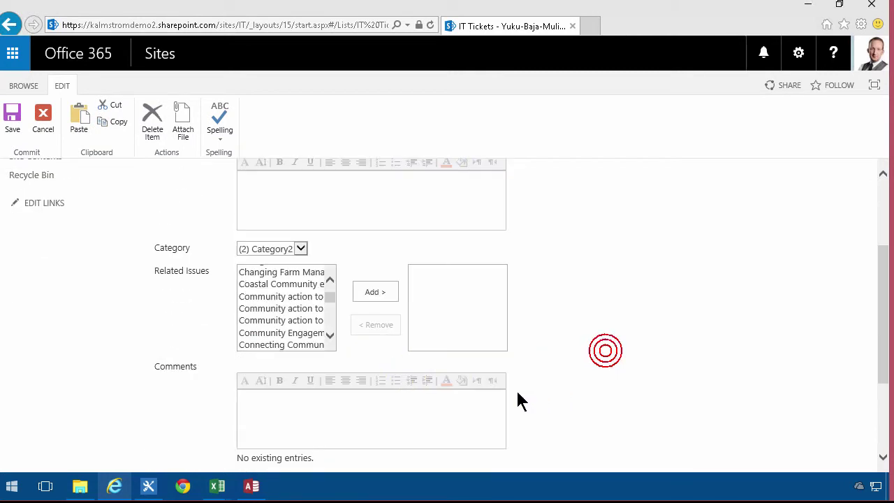
pyautogui.scroll(-3, 521, 402)
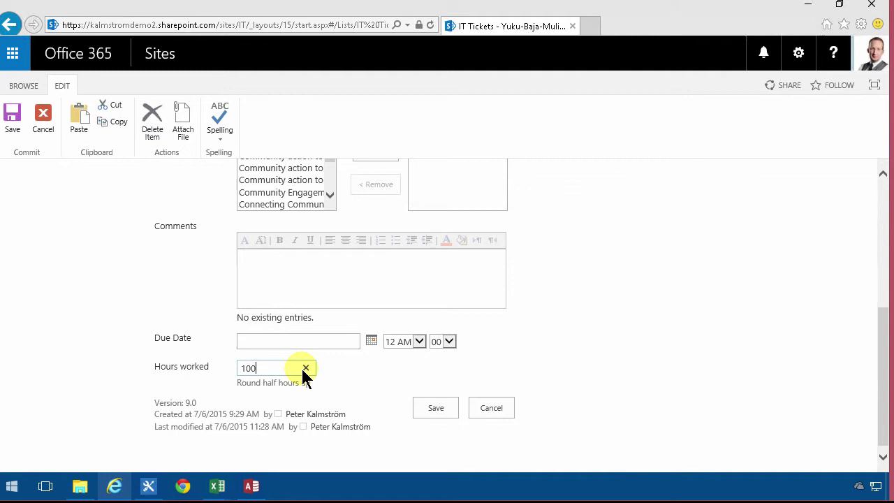
pyautogui.write('0')
pyautogui.click(438, 411)
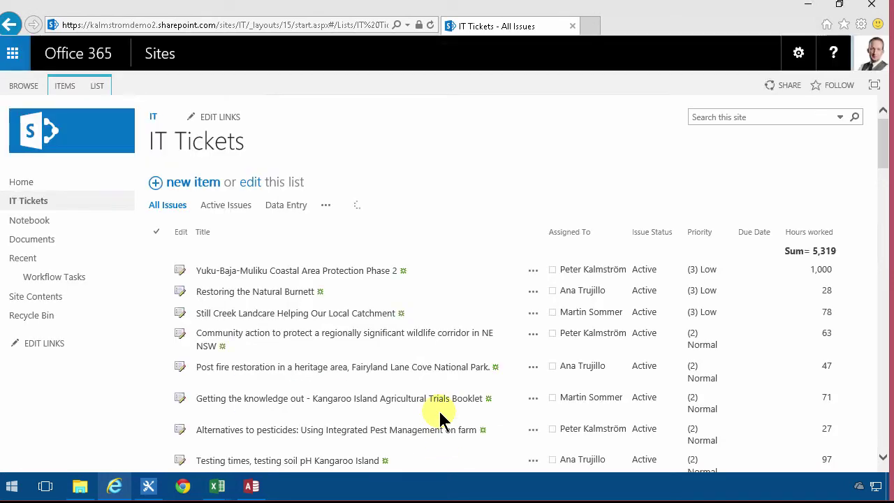
# - Switch to the Book2 workbook in Excel, refresh the exported table from SharePoint and select the first ticket's Hours worked value in F2
pyautogui.click(218, 487)
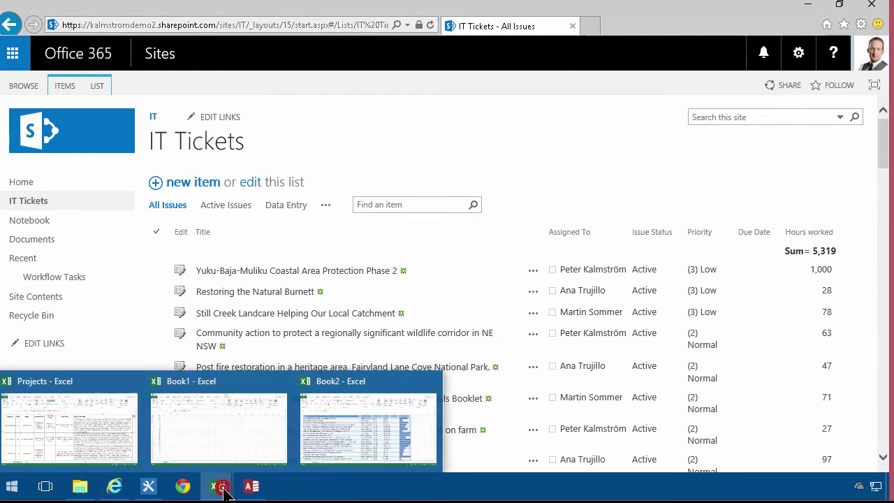
pyautogui.click(350, 428)
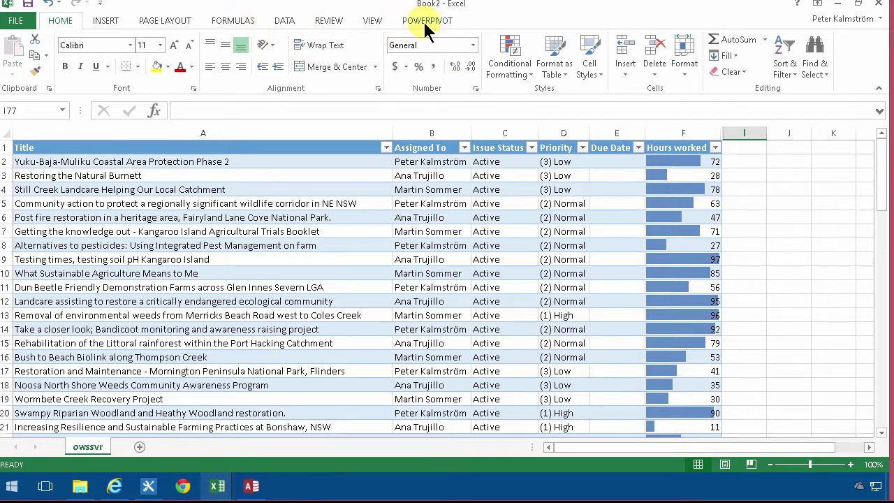
pyautogui.click(319, 269)
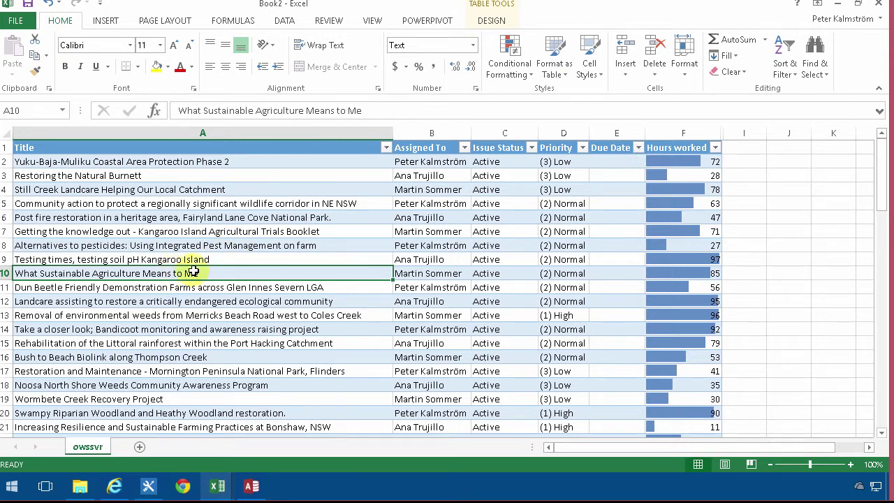
pyautogui.click(493, 22)
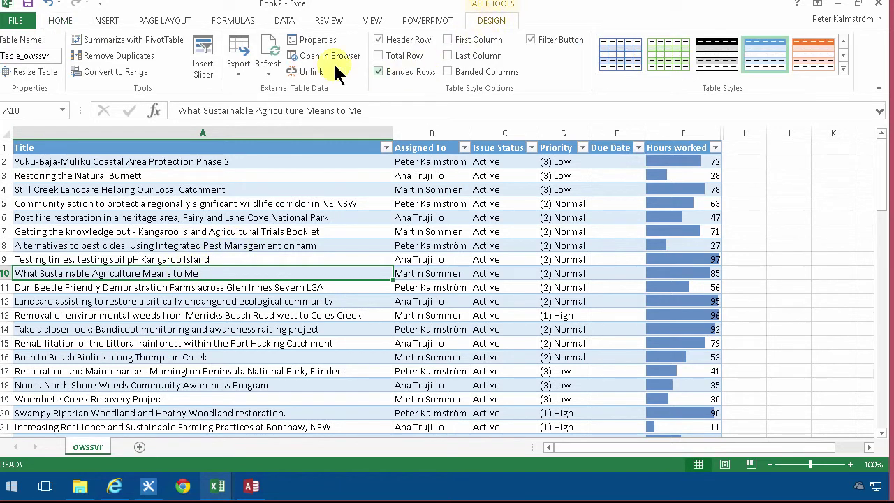
pyautogui.click(268, 53)
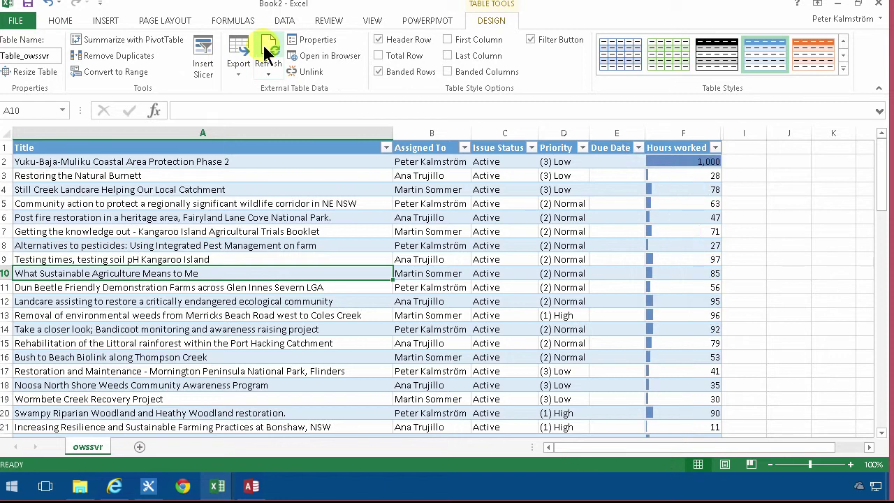
pyautogui.click(666, 165)
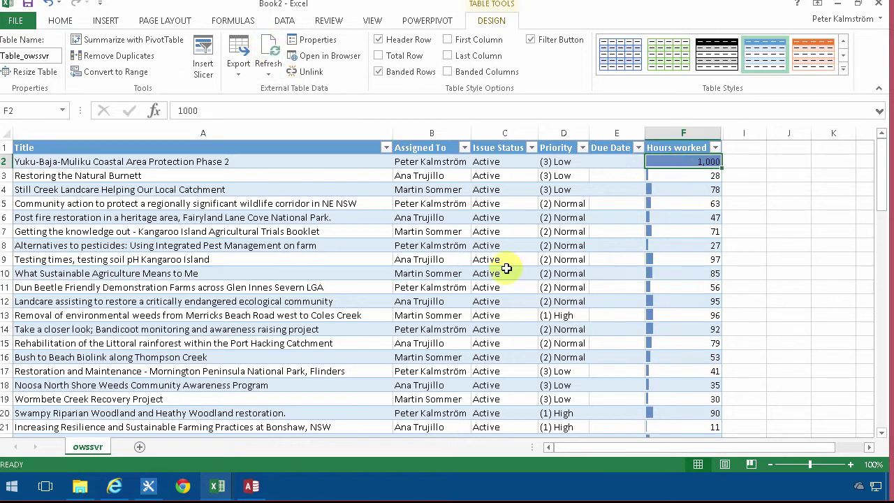
# - Switch back to the IT Tickets list in Internet Explorer, set the Yuku-Baja-Muliku ticket's Hours worked to 72 and save it
pyautogui.click(116, 491)
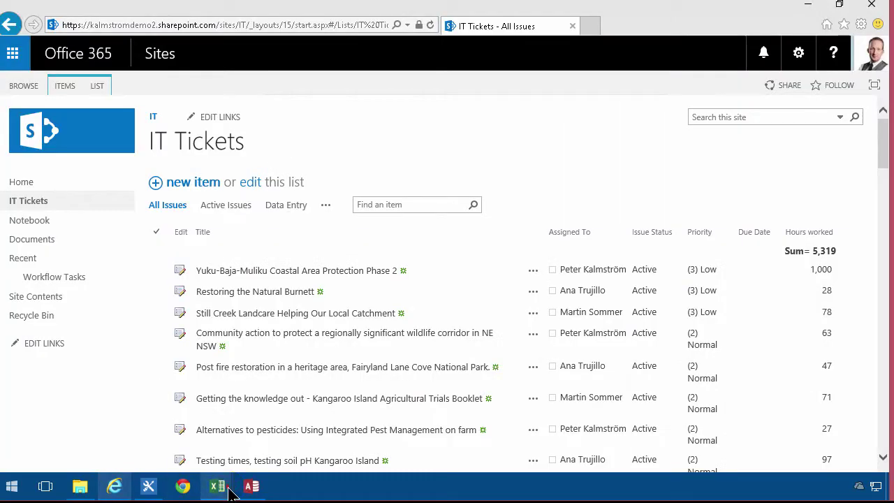
pyautogui.click(179, 272)
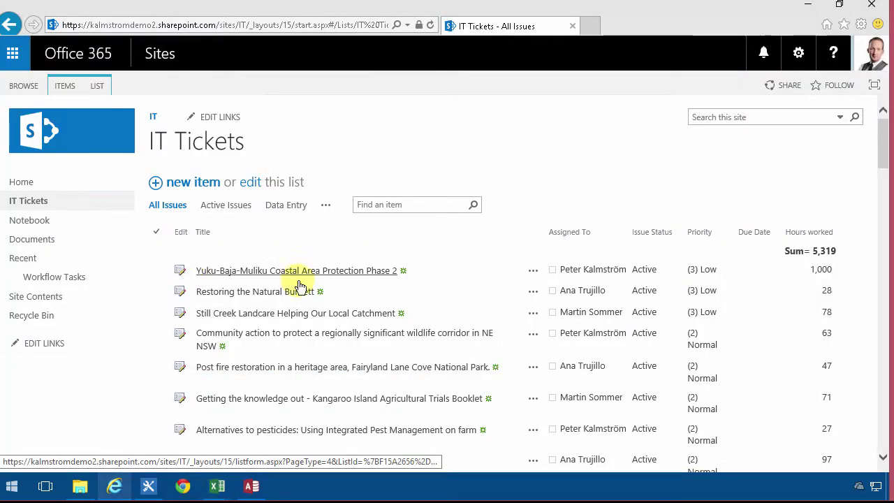
pyautogui.scroll(-2, 489, 328)
pyautogui.scroll(-2, 482, 343)
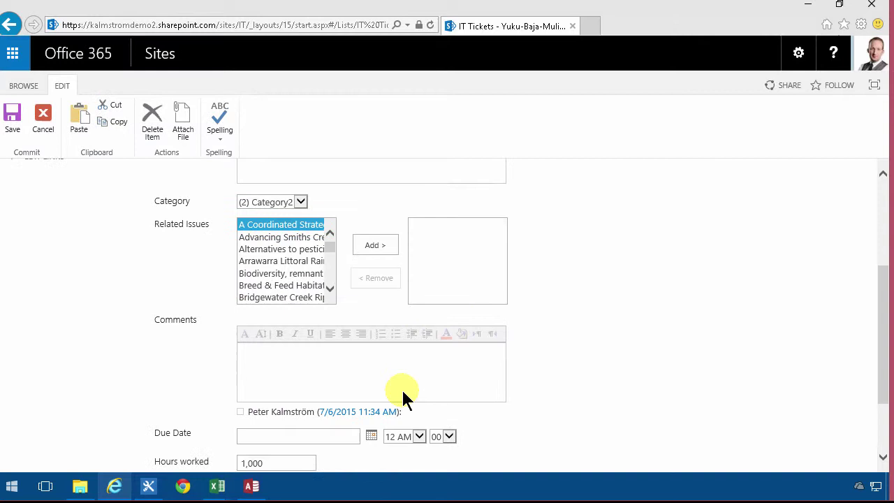
pyautogui.click(259, 415)
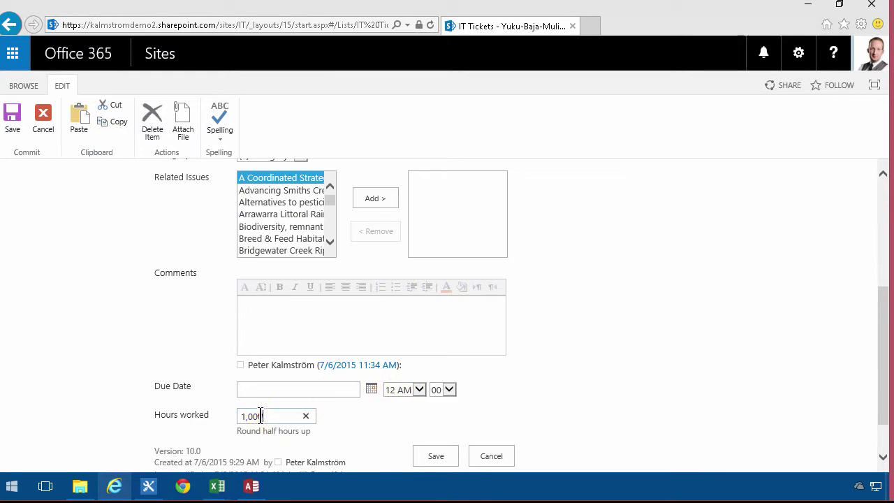
pyautogui.click(306, 416)
pyautogui.write('72')
pyautogui.click(439, 456)
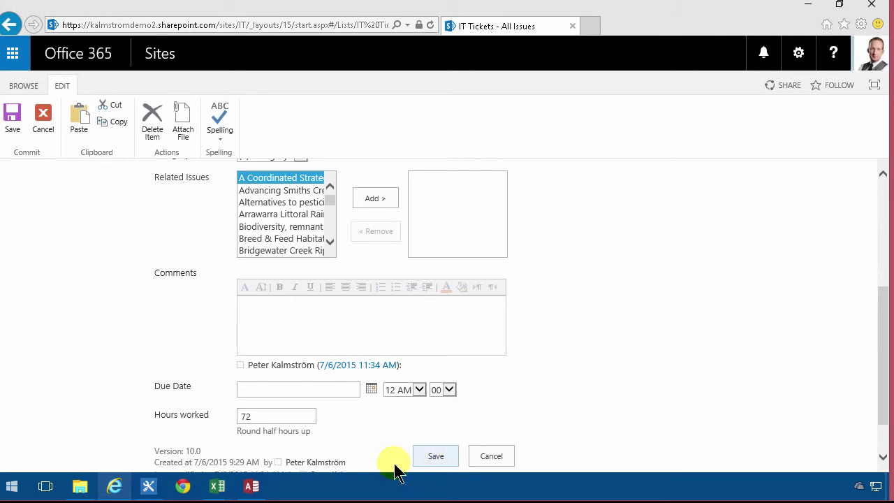